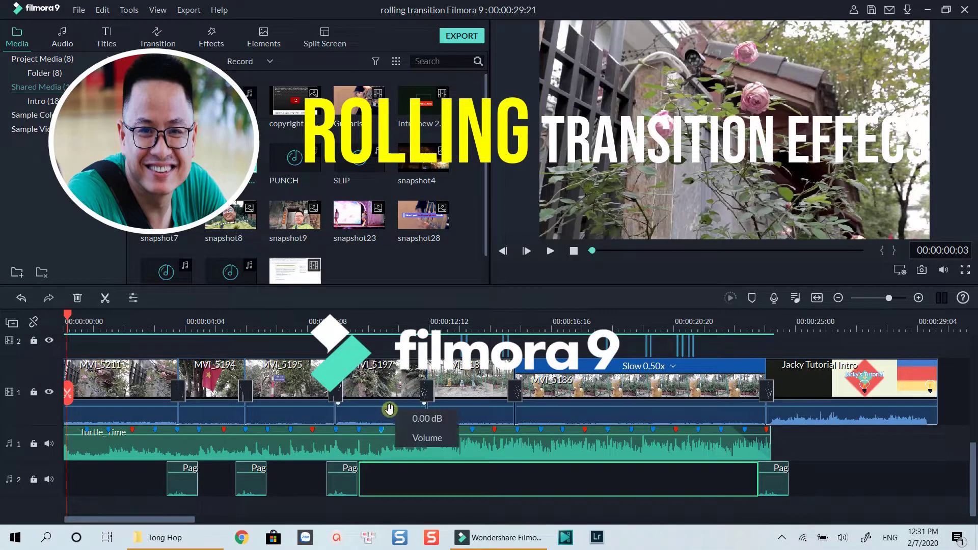
# Delete the long empty clip on audio track 2 and play the project from the start
pyautogui.click(427, 493)
pyautogui.press('Delete')
pyautogui.press('space')
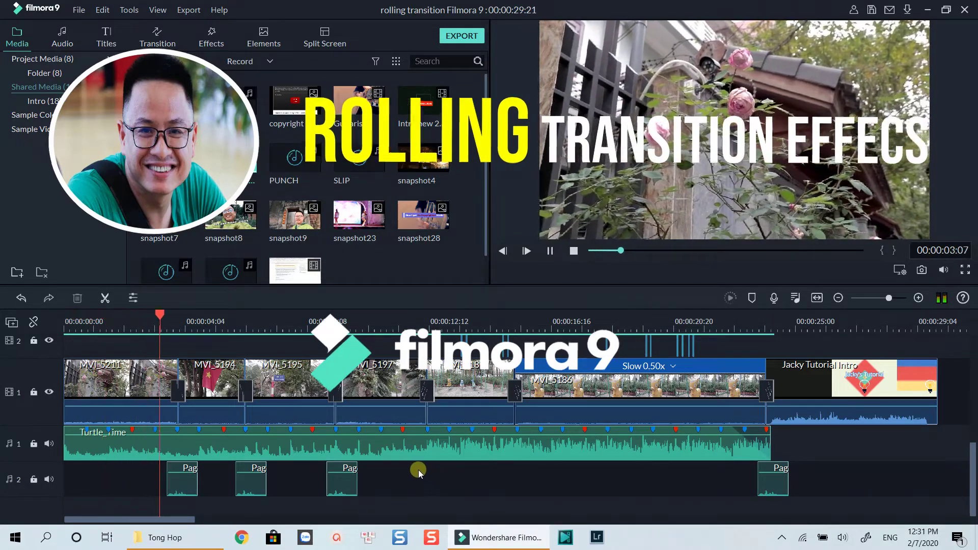
pyautogui.press('space')
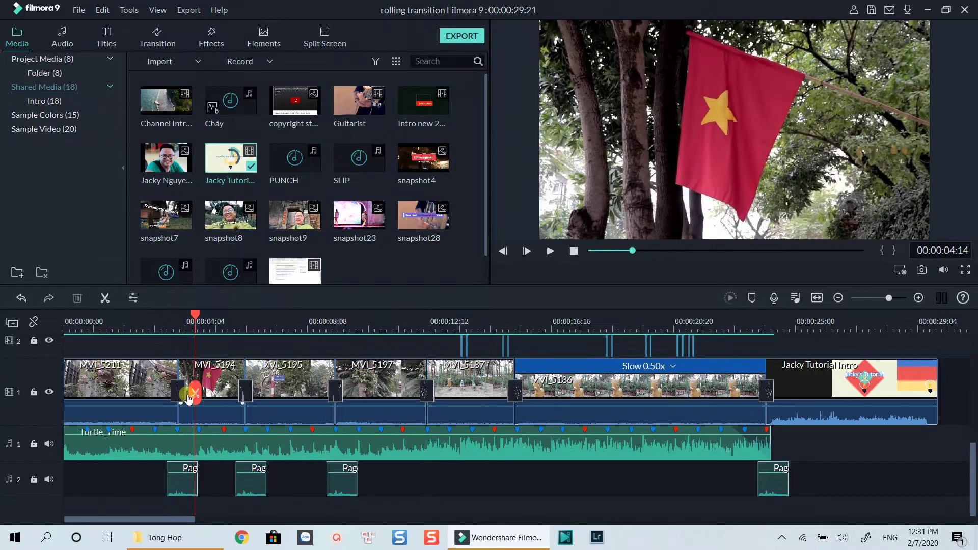
pyautogui.click(233, 322)
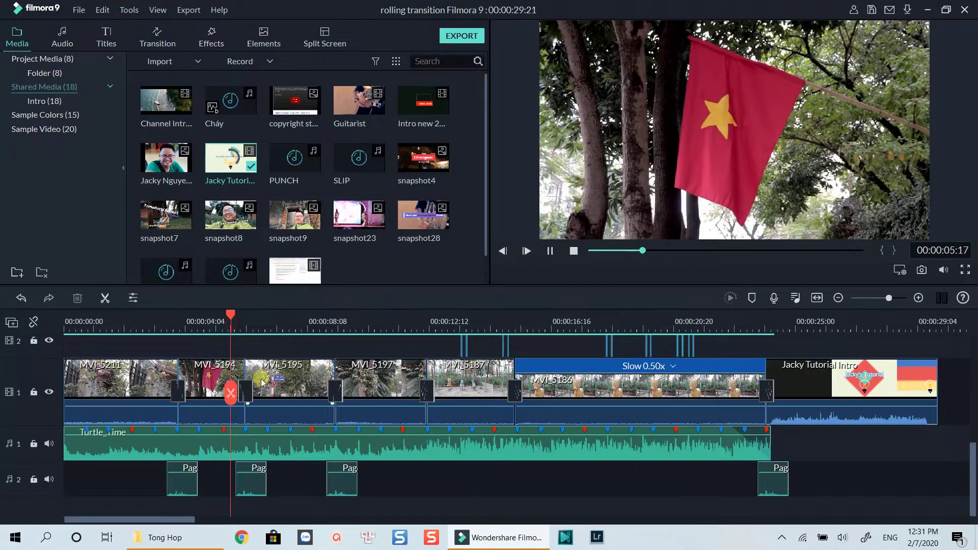
pyautogui.press('space')
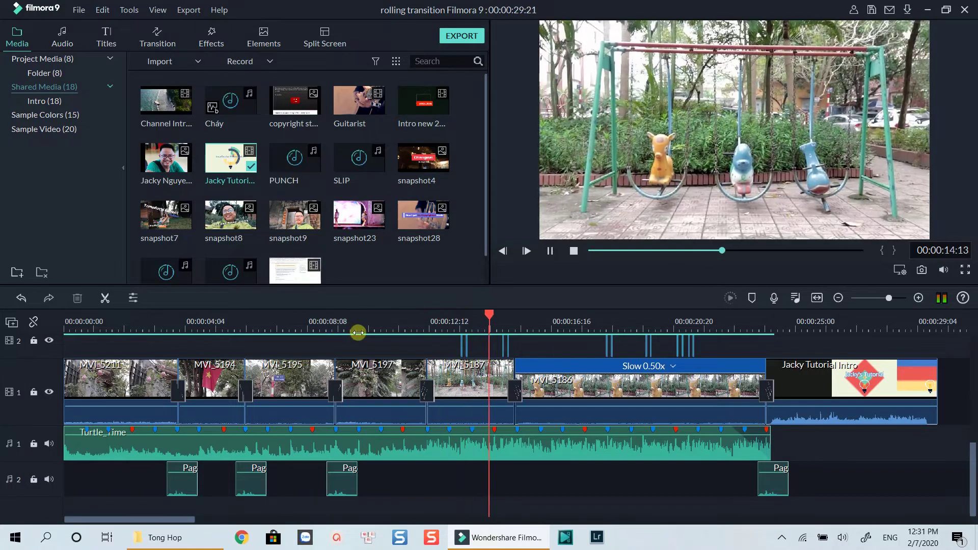
pyautogui.press('space')
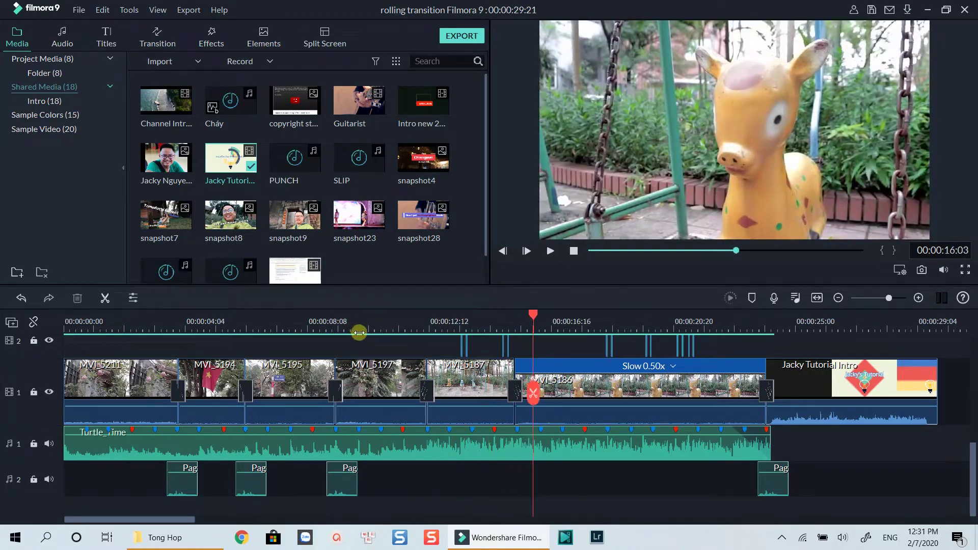
# Open the transitions library and pick Cross Roll 1 for the MVI_5211/MVI_5194 junction
pyautogui.click(354, 380)
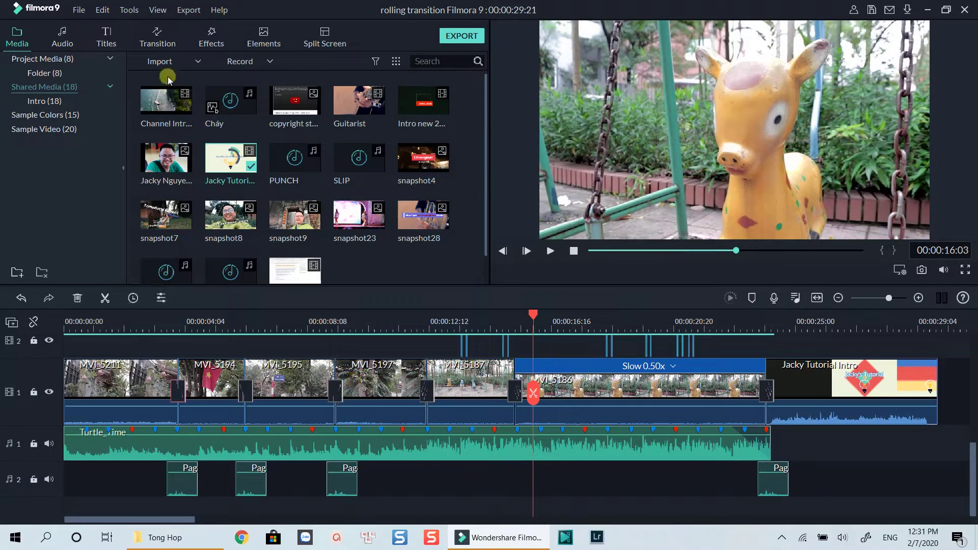
pyautogui.click(157, 36)
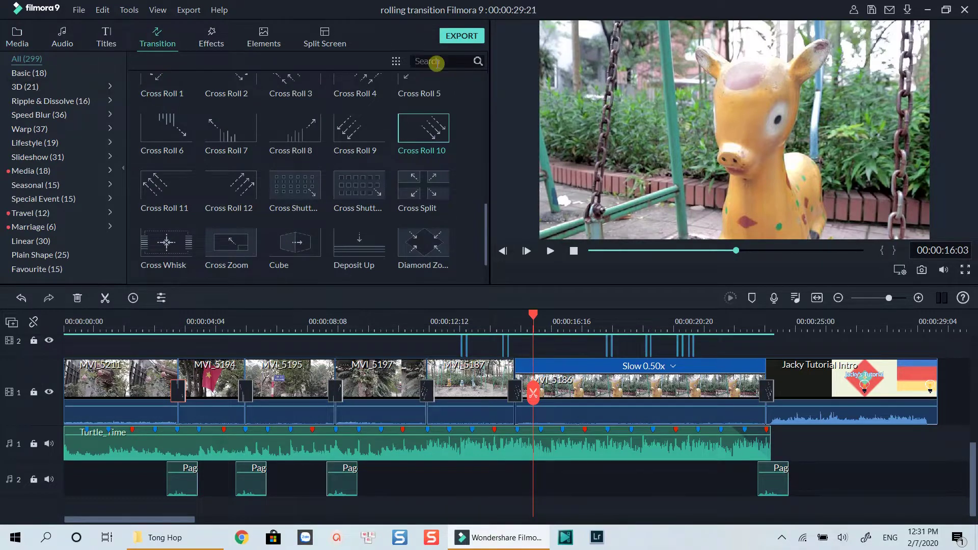
pyautogui.write('roll')
pyautogui.scroll(5, 466, 170)
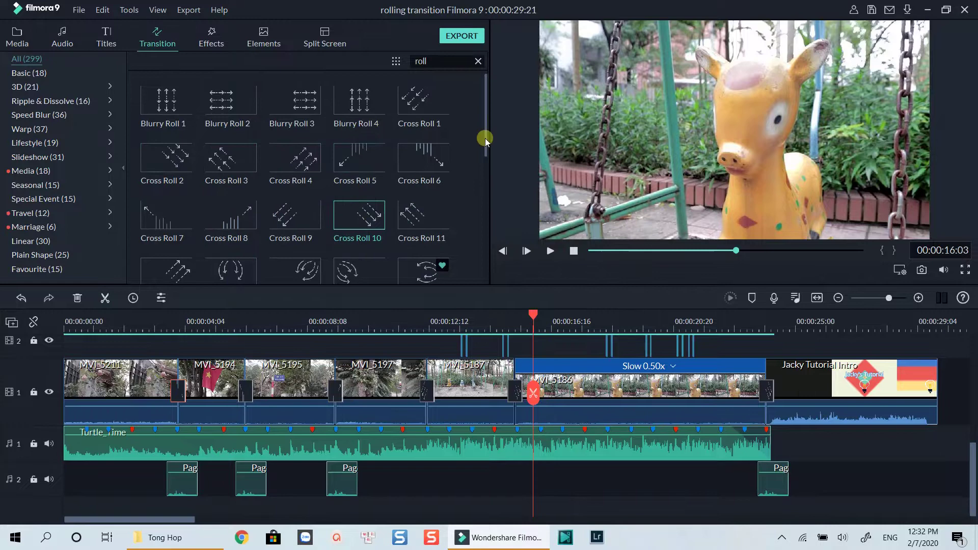
pyautogui.moveTo(484, 138); pyautogui.dragTo(485, 143)
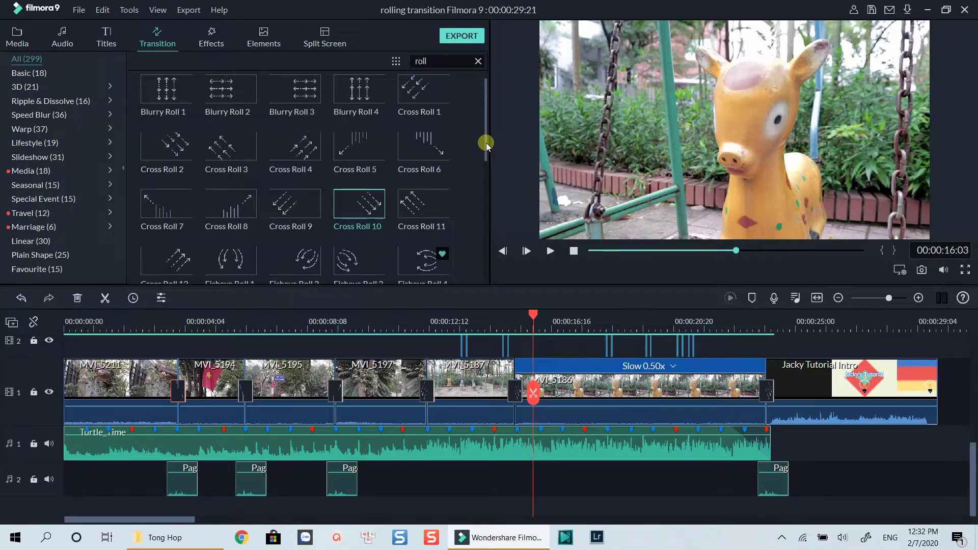
pyautogui.click(423, 90)
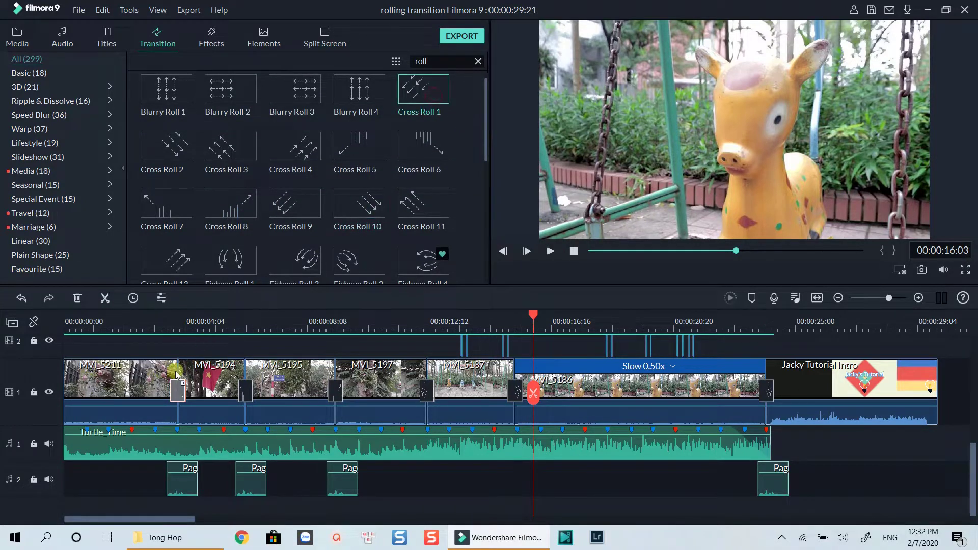
pyautogui.click(177, 391)
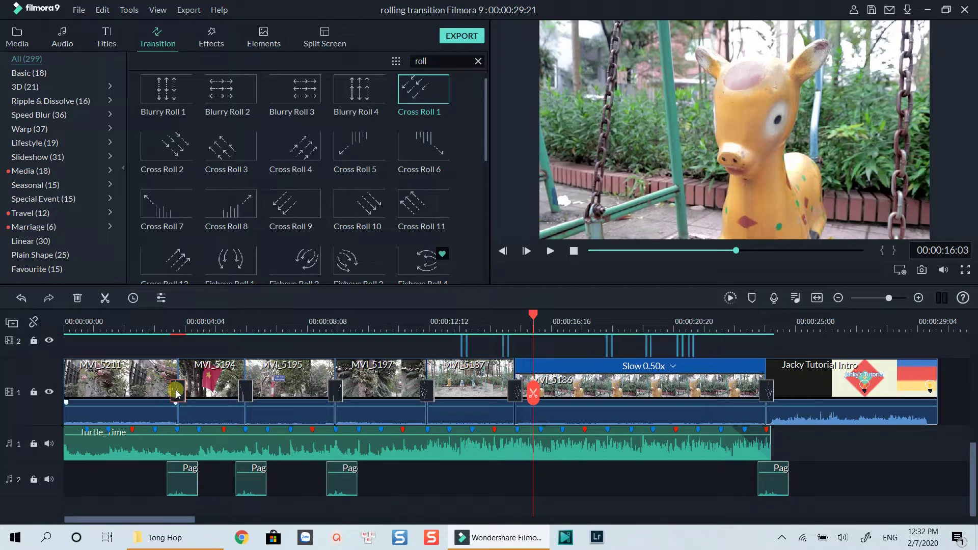
# Open the Cross Roll 1 settings and keep Transition Mode on Overlap with 12-frame duration
pyautogui.doubleClick(178, 393)
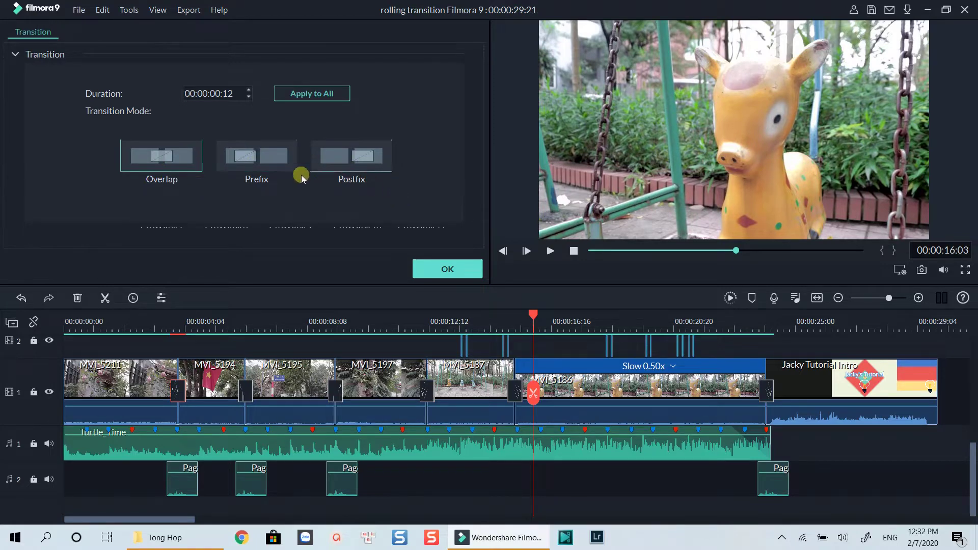
pyautogui.click(265, 166)
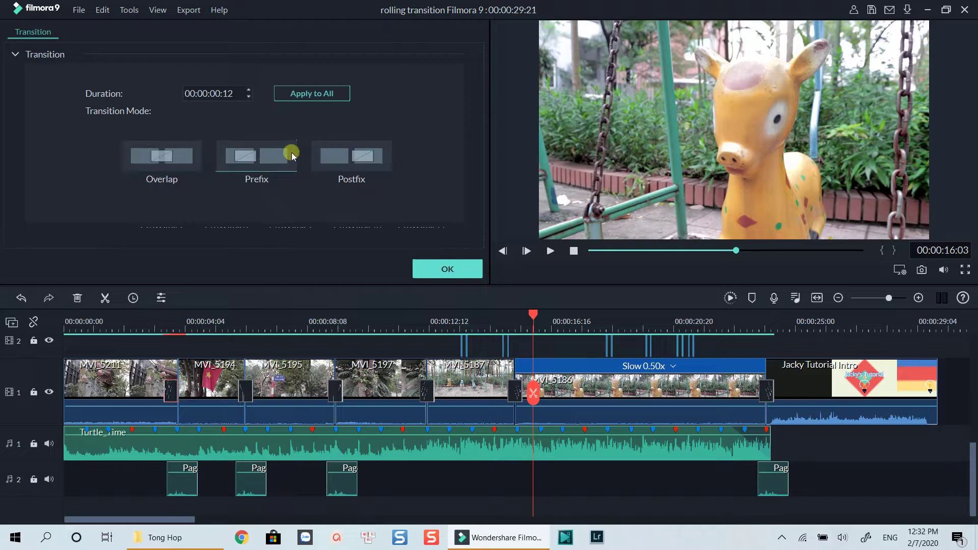
pyautogui.click(351, 156)
pyautogui.click(160, 165)
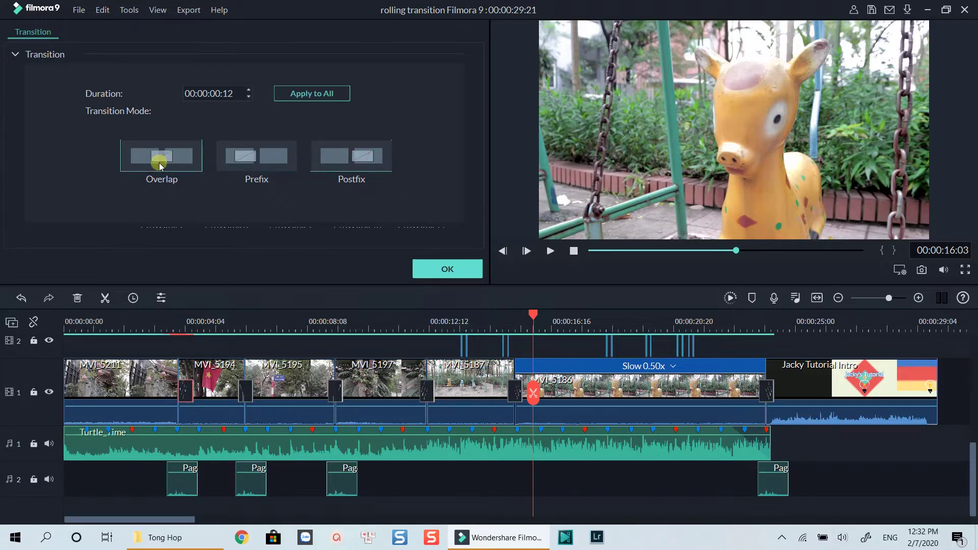